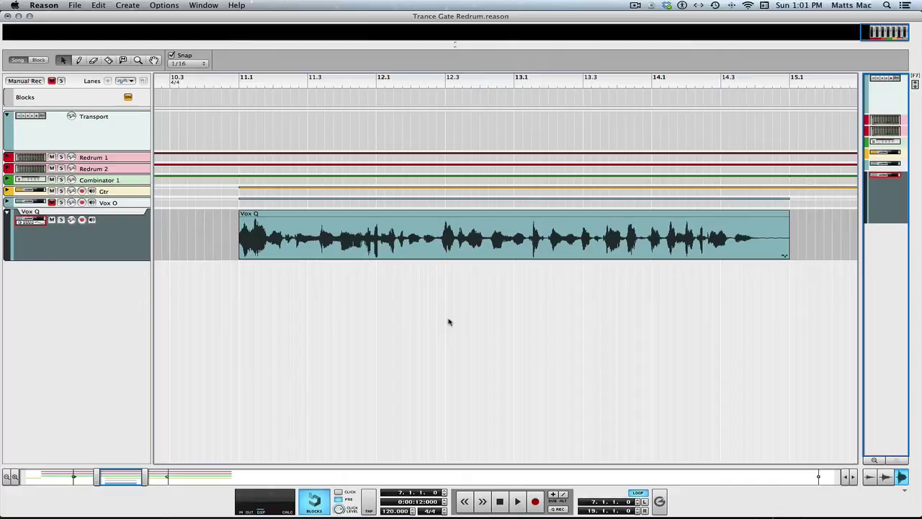
Step: Examine the slice markers of the Vox Q clip, close the clip and play back the vocal
double_click(447, 245)
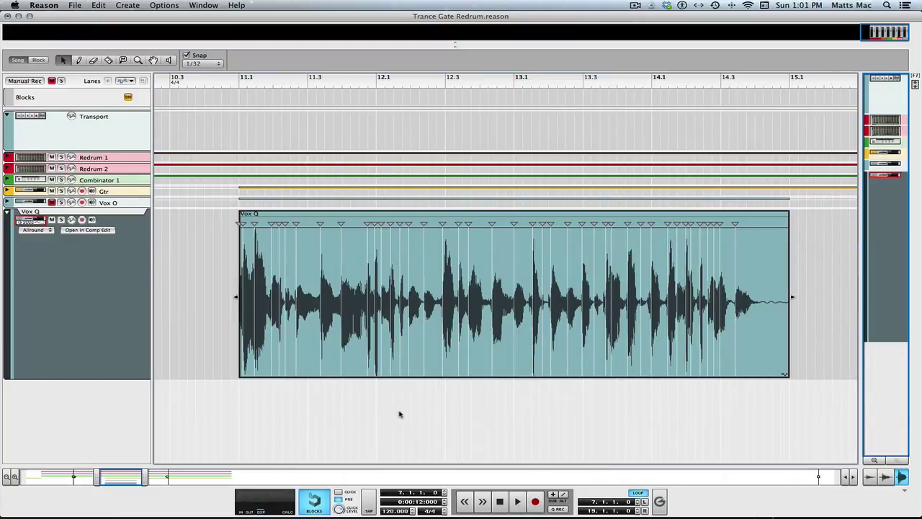
key("super+e")
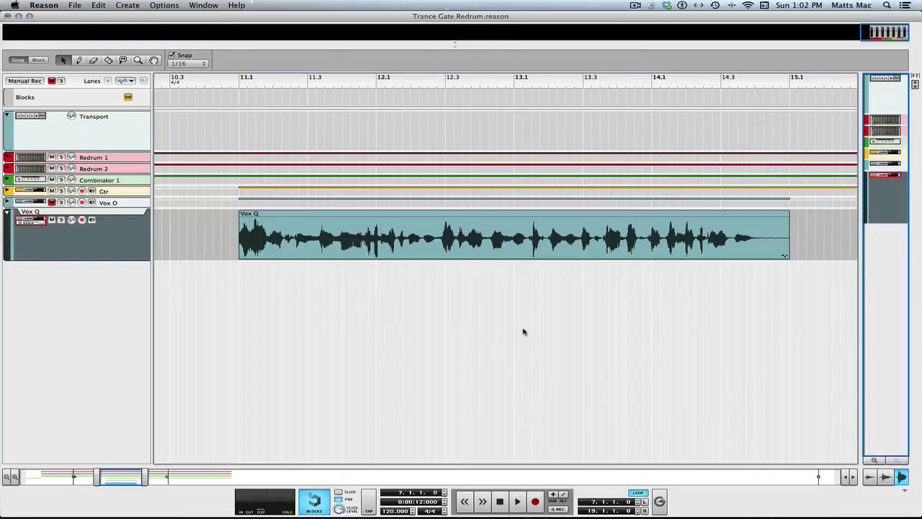
key("space")
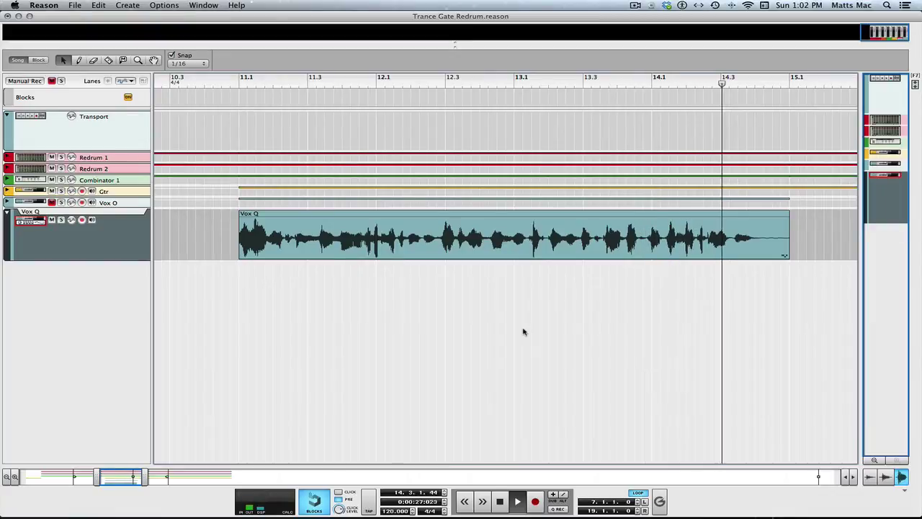
key("space")
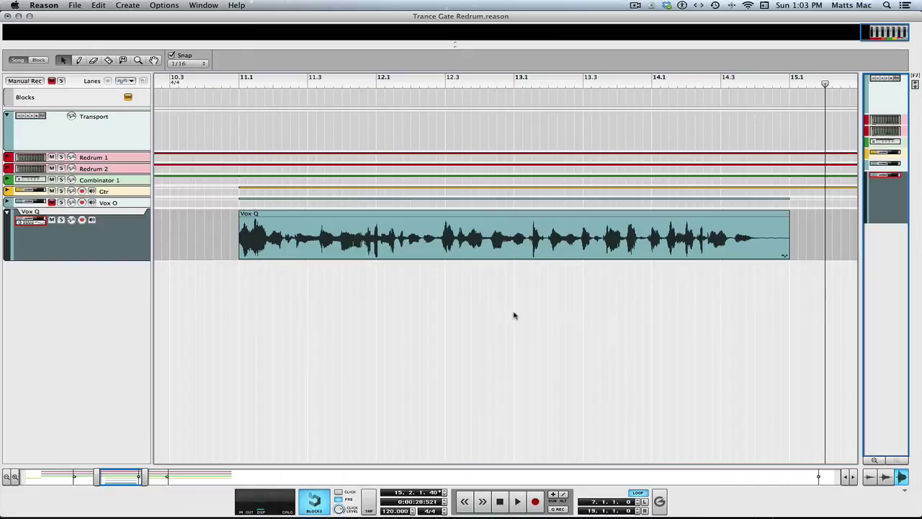
Step: Open the Vox Q clip with its slice markers quantized and play it from just before bar 11
left_click(498, 245)
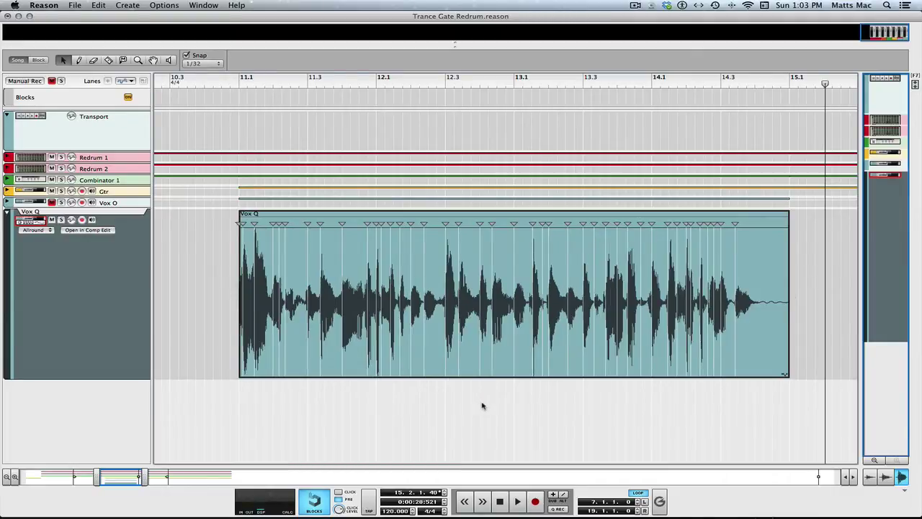
scroll(203, 242, "left", 2)
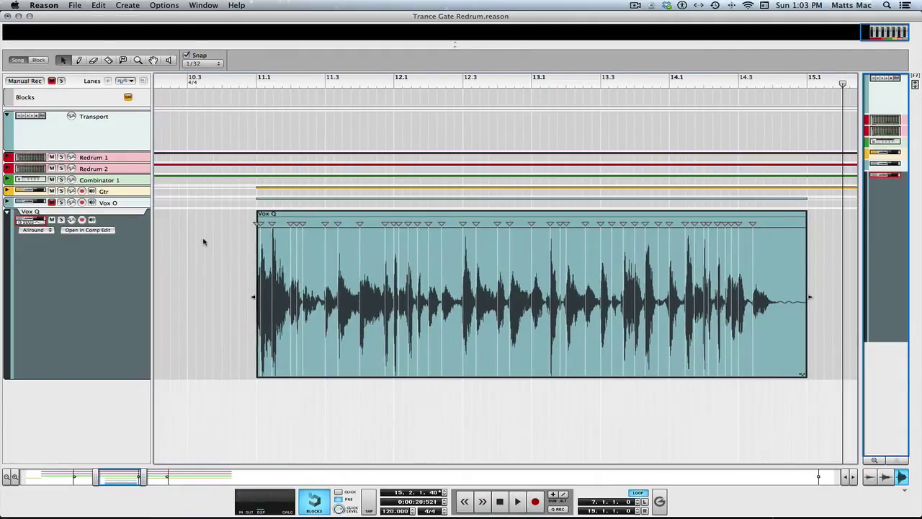
left_click(160, 85)
key("space")
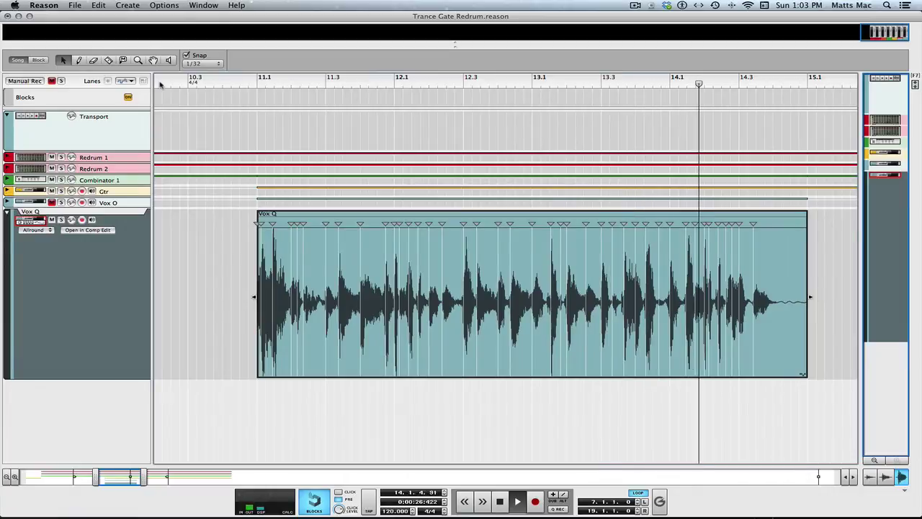
key("space")
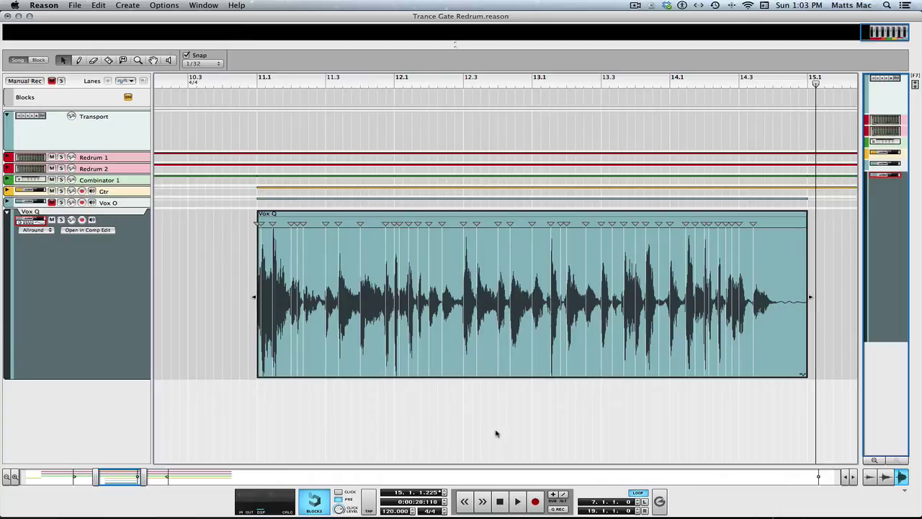
Step: Revert the slices of the Vox Q clip to their original positions
scroll(495, 433, "right", 2)
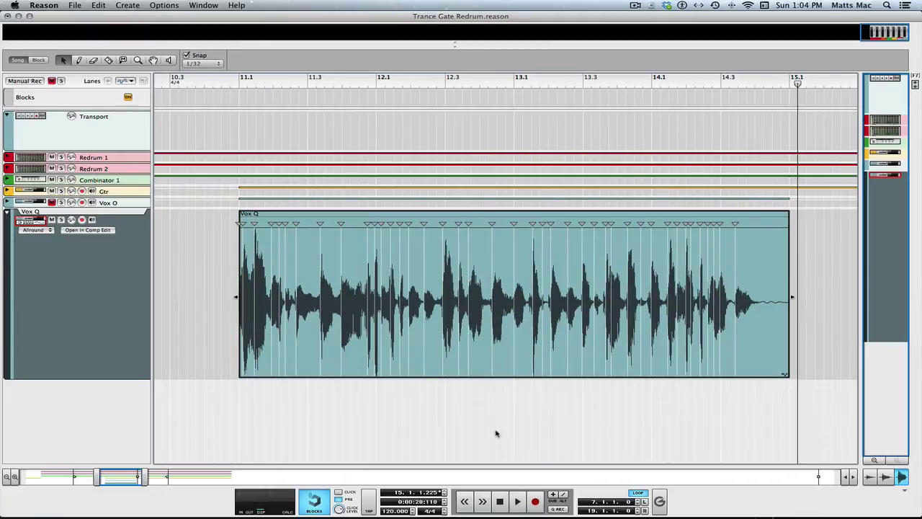
right_click(425, 259)
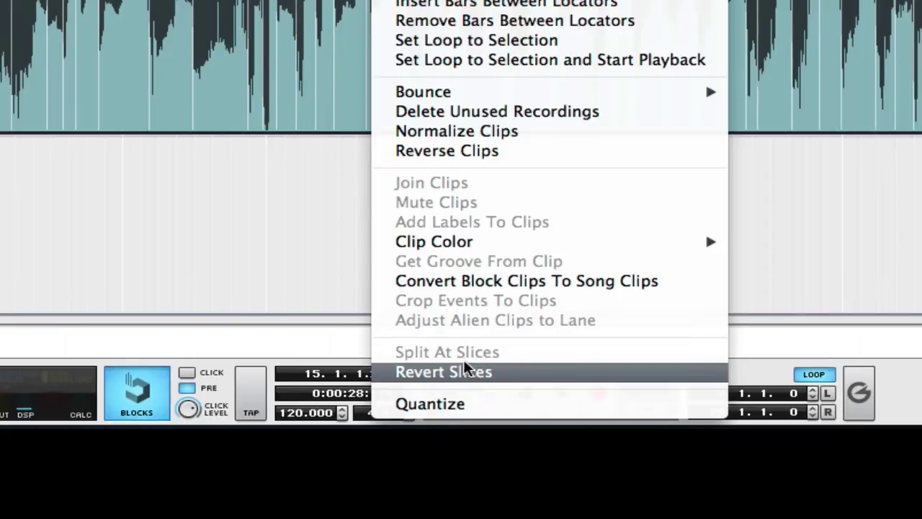
left_click(301, 227)
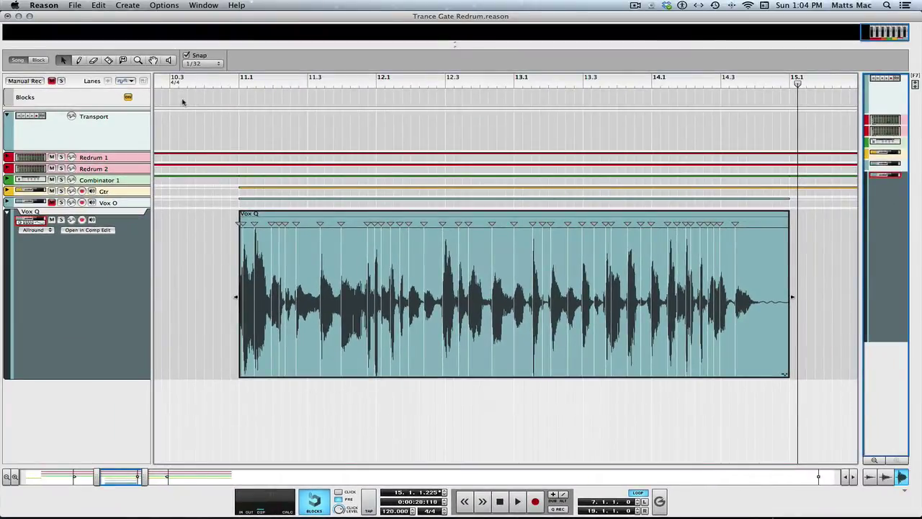
Step: Move the clip's second slice marker onto the first 1/32 grid line after 11.1.1 and the third onto 11.1.3
left_click(239, 83)
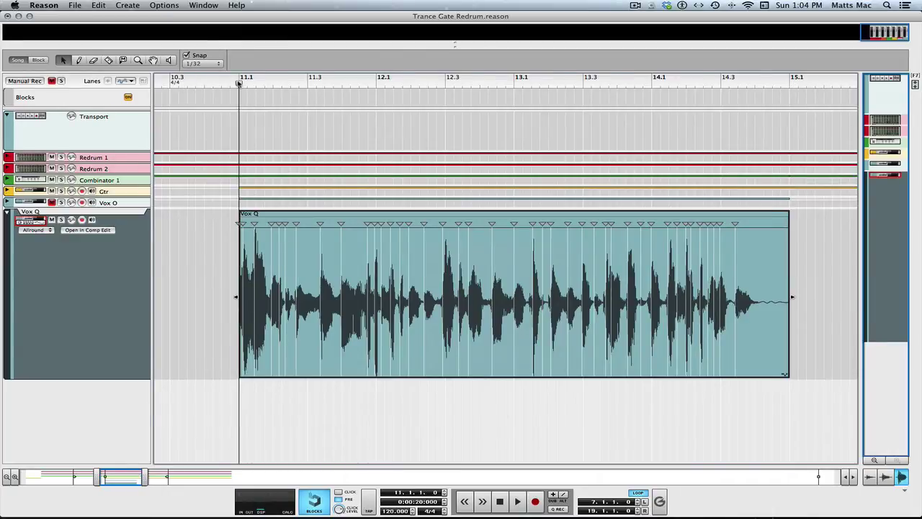
scroll(239, 83, "up", 8)
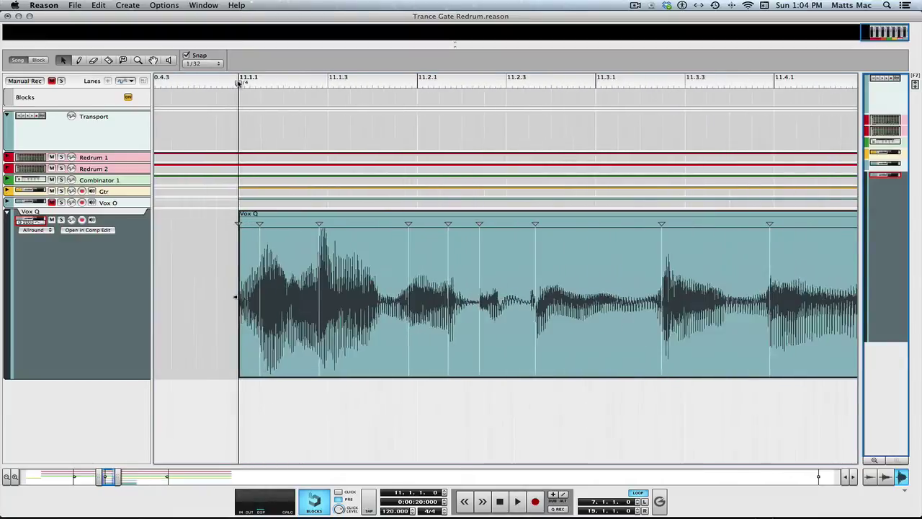
scroll(239, 83, "up", 2)
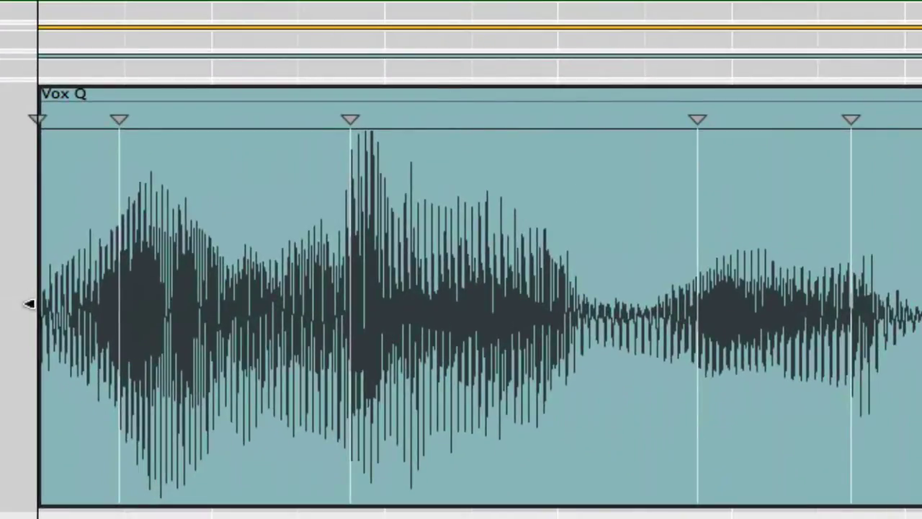
left_click_drag(119, 117, 124, 117)
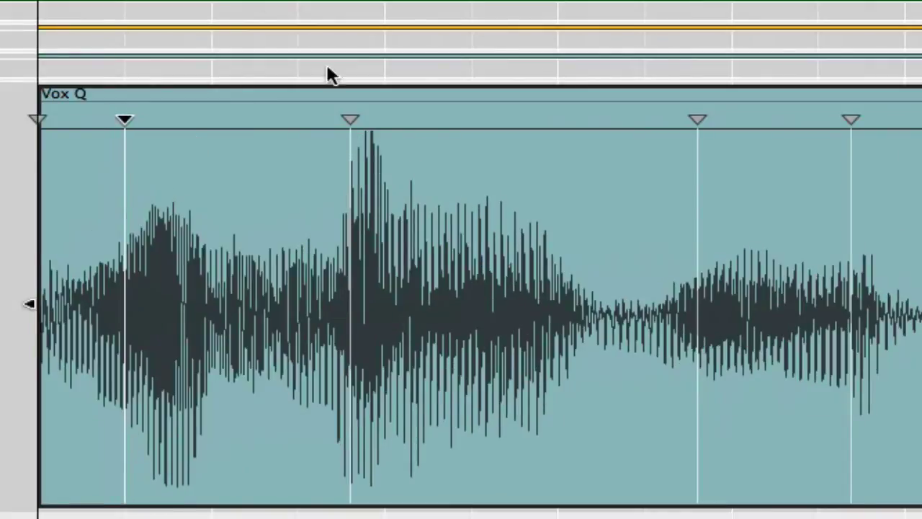
left_click_drag(356, 117, 382, 123)
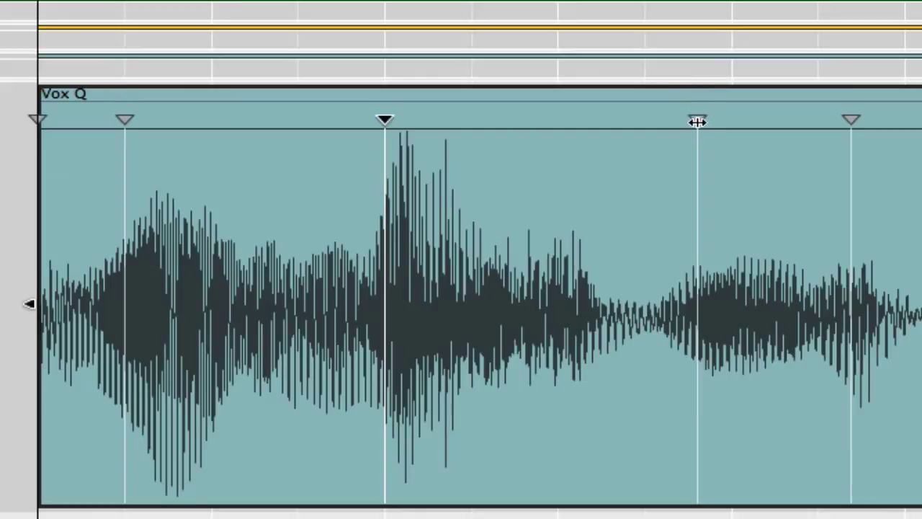
Step: Try shifting the fourth slice to 11.2.1, the fifth to 11.2.2, and the sixth and seventh onto following 1/32 grid lines, auditioning the timing
left_click_drag(697, 116, 731, 116)
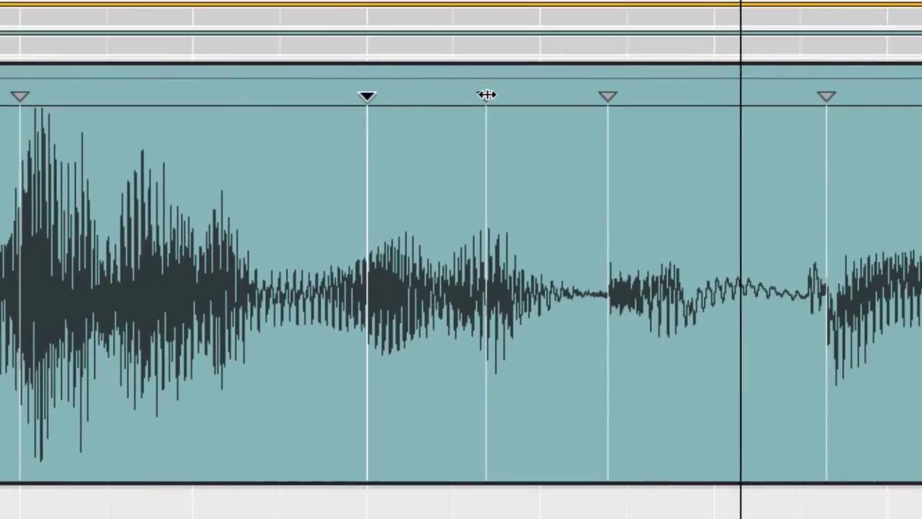
left_click_drag(487, 95, 540, 94)
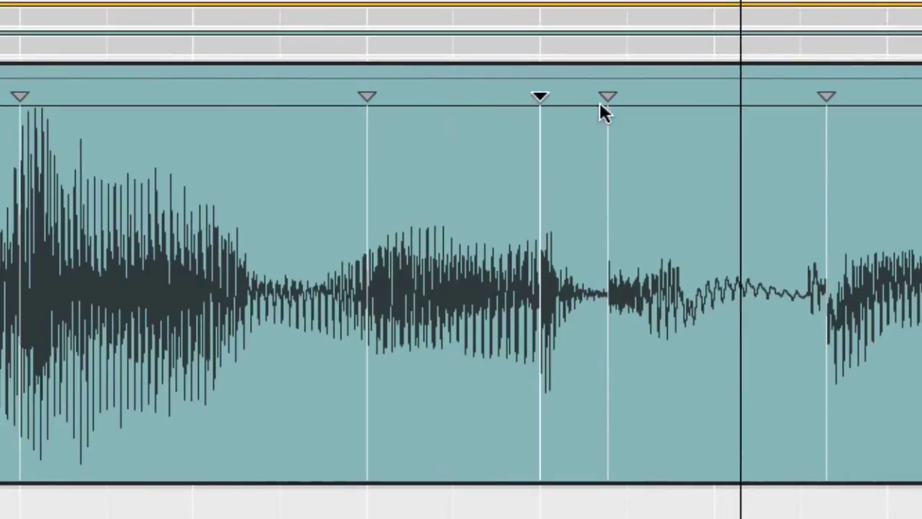
left_click_drag(607, 95, 627, 95)
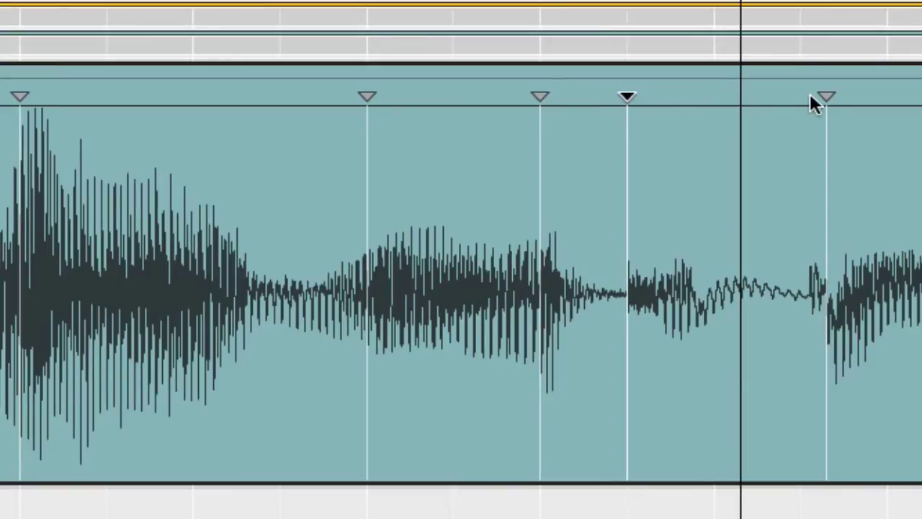
left_click_drag(825, 94, 886, 94)
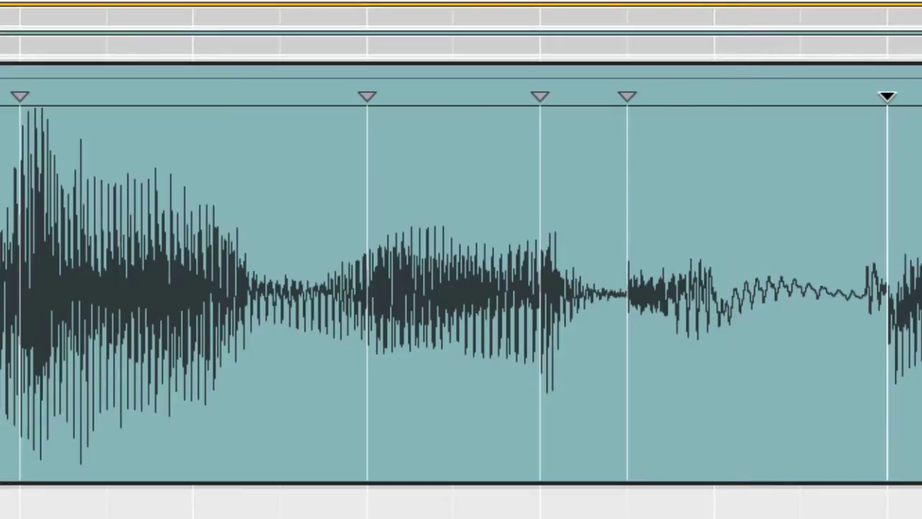
key("space")
key("space")
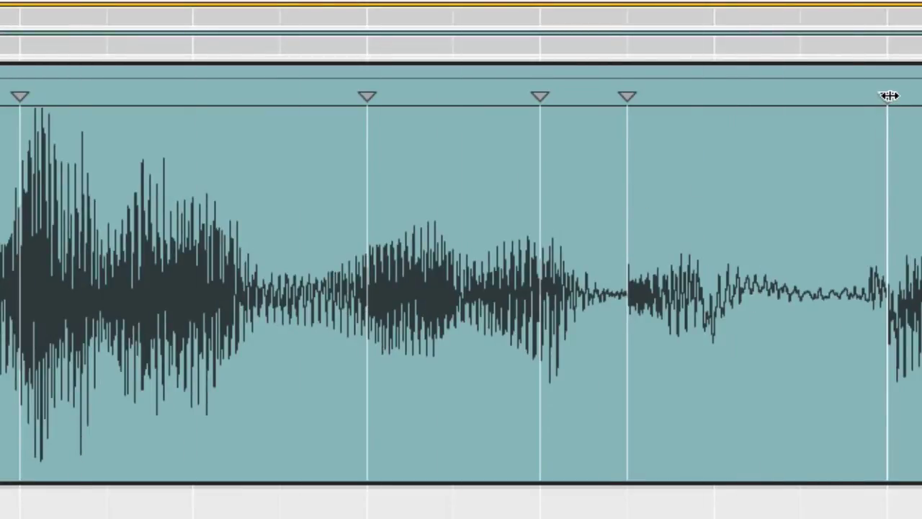
left_click_drag(888, 95, 799, 96)
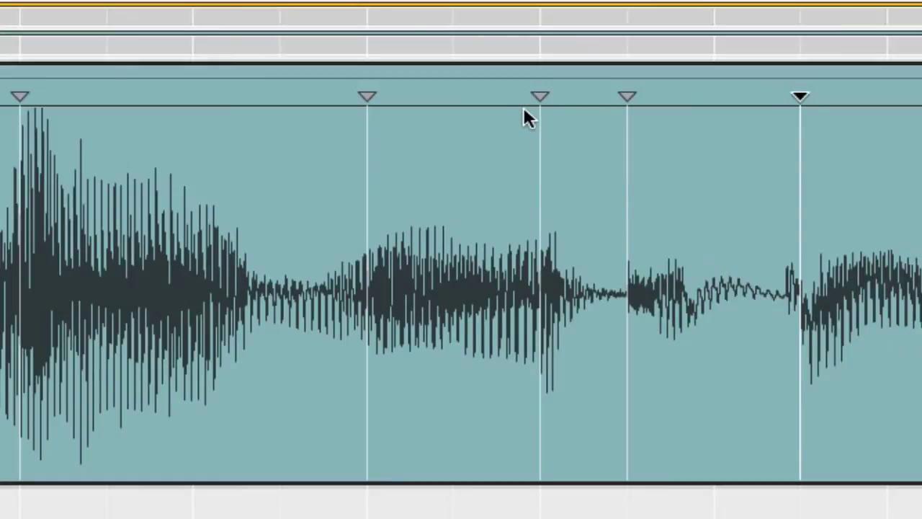
Step: Undo the last five slice marker moves, back to the fourth slice's original position
key("ctrl+z")
key("ctrl+z")
key("ctrl+z")
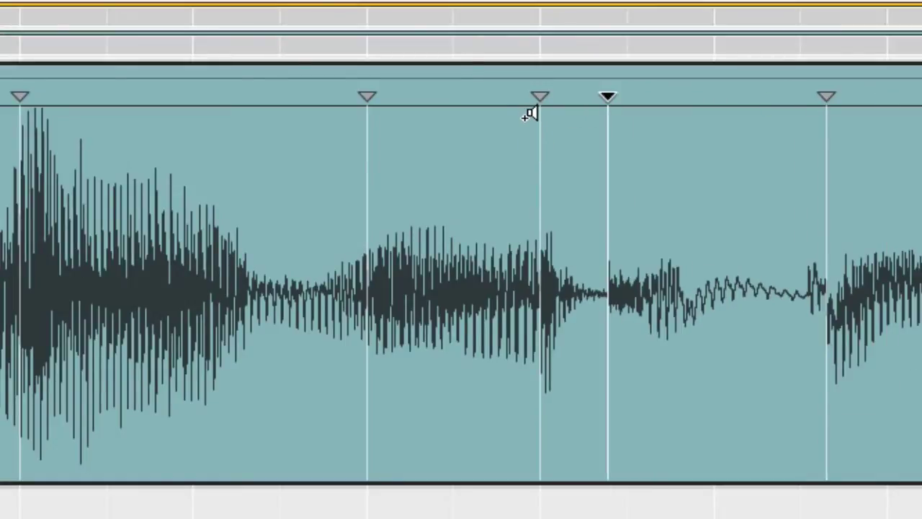
key("ctrl+z")
key("ctrl+z")
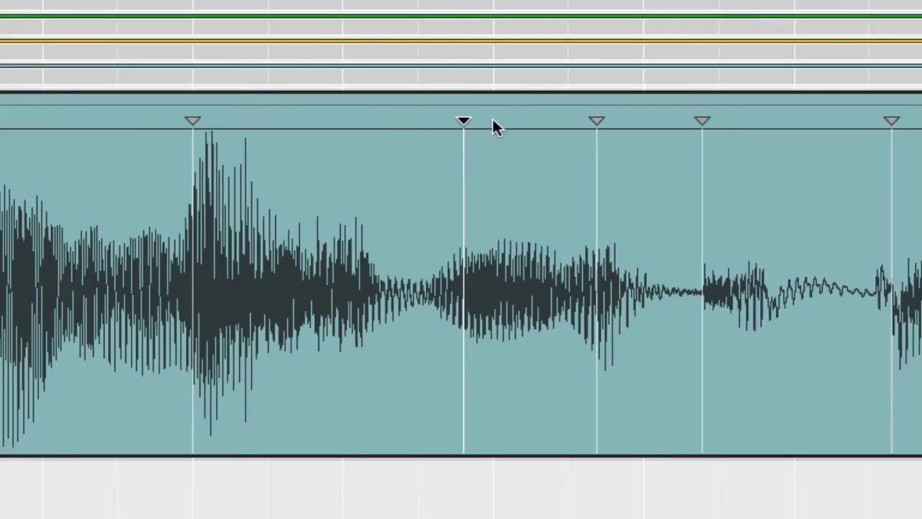
Step: Move the fourth slice marker to 11.2.1, snap the fifth, sixth and seventh to their nearest 1/32 grid lines, and audition the timing
left_click_drag(467, 119, 493, 120)
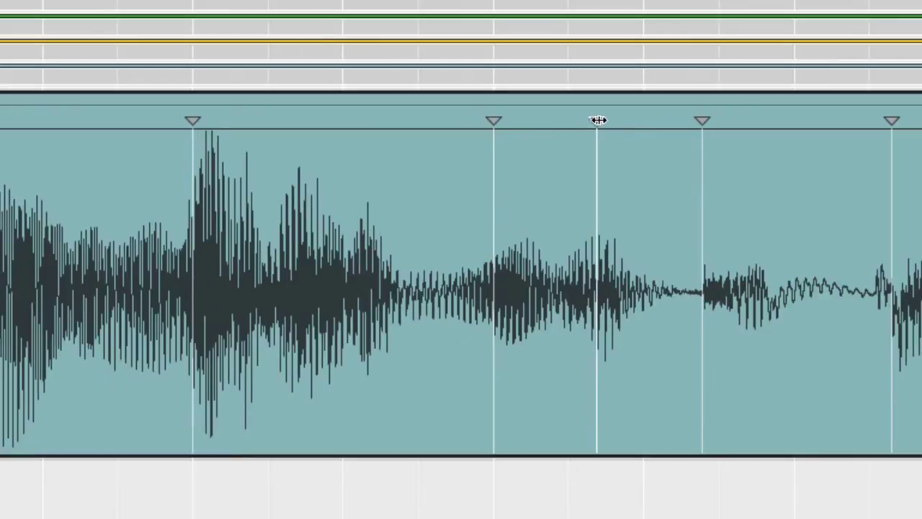
left_click_drag(597, 120, 569, 120)
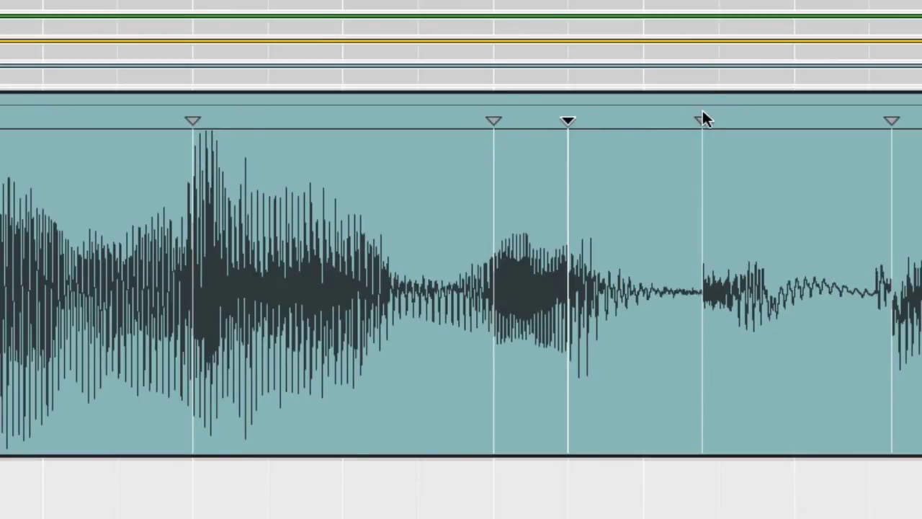
left_click_drag(701, 120, 712, 120)
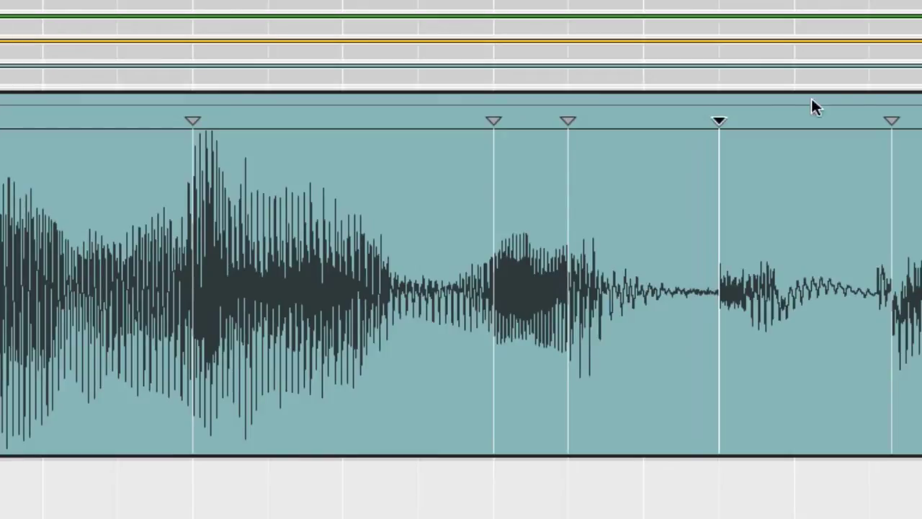
left_click_drag(894, 121, 870, 120)
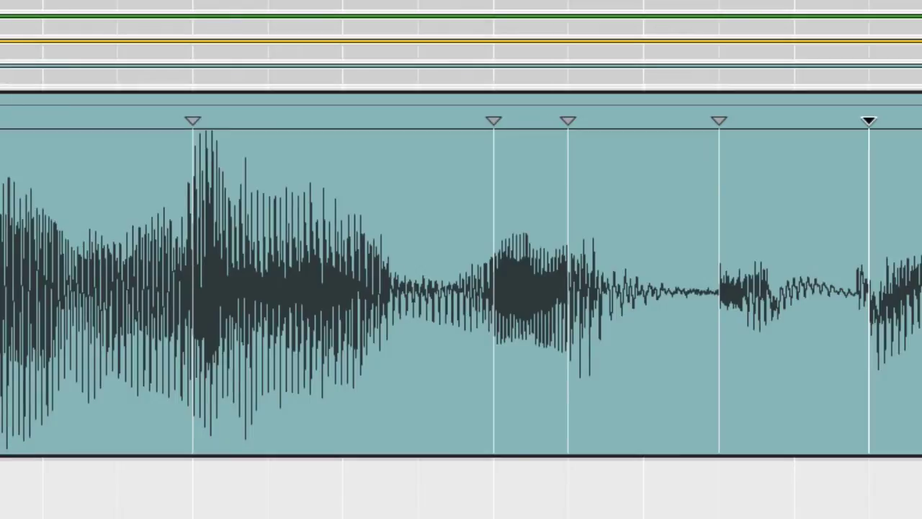
key("space")
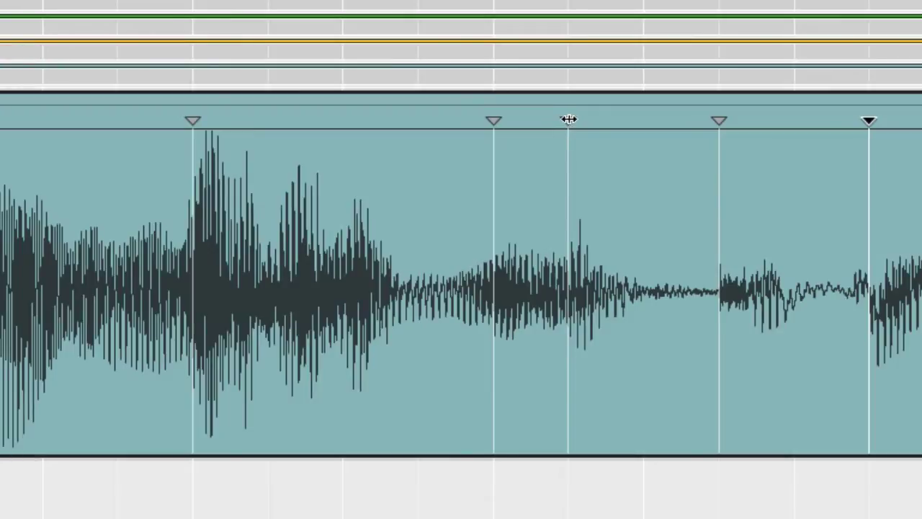
Step: Move the fifth, sixth and seventh slice markers to 11.2.2, 11.2.3 and 11.2.4
left_click_drag(568, 118, 644, 120)
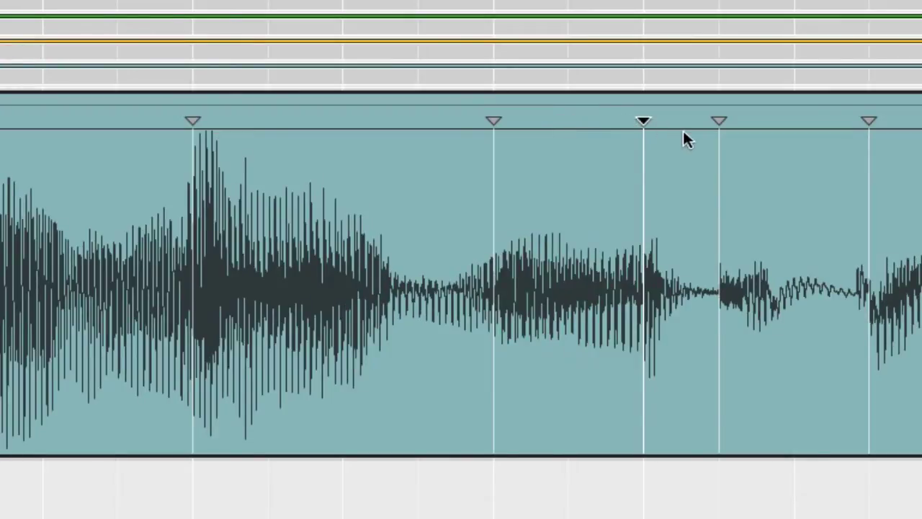
left_click_drag(725, 122, 794, 121)
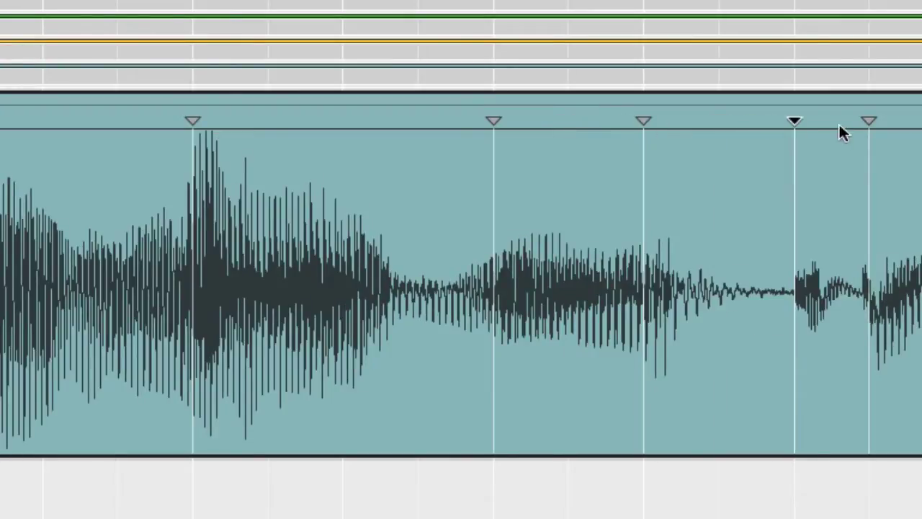
left_click(870, 121)
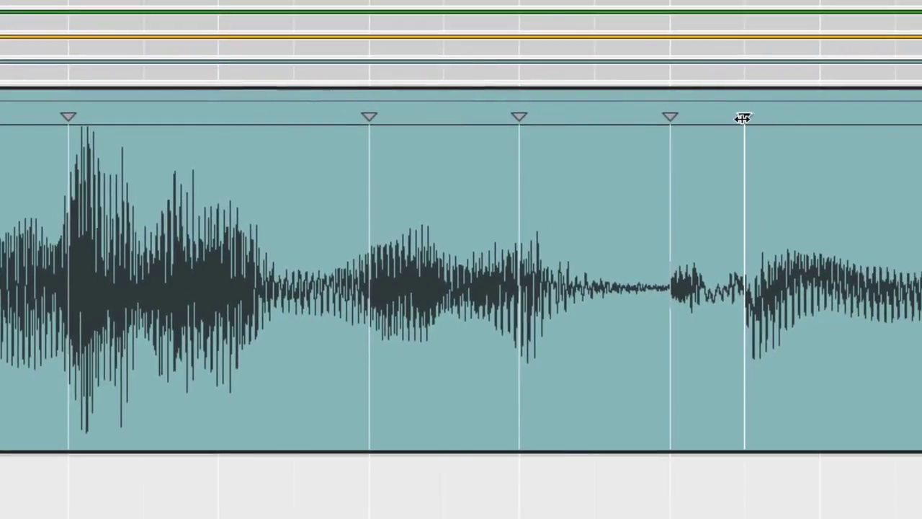
left_click_drag(744, 121, 786, 122)
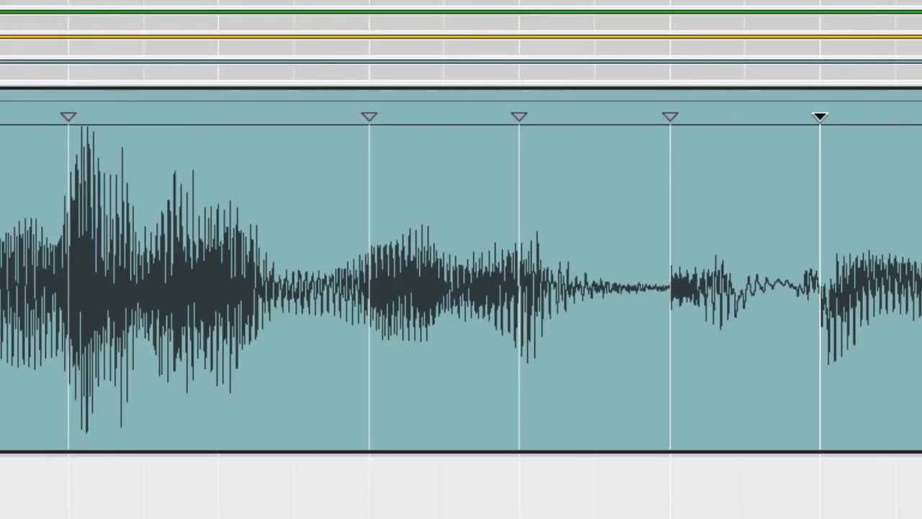
scroll(461, 281, "right", 5)
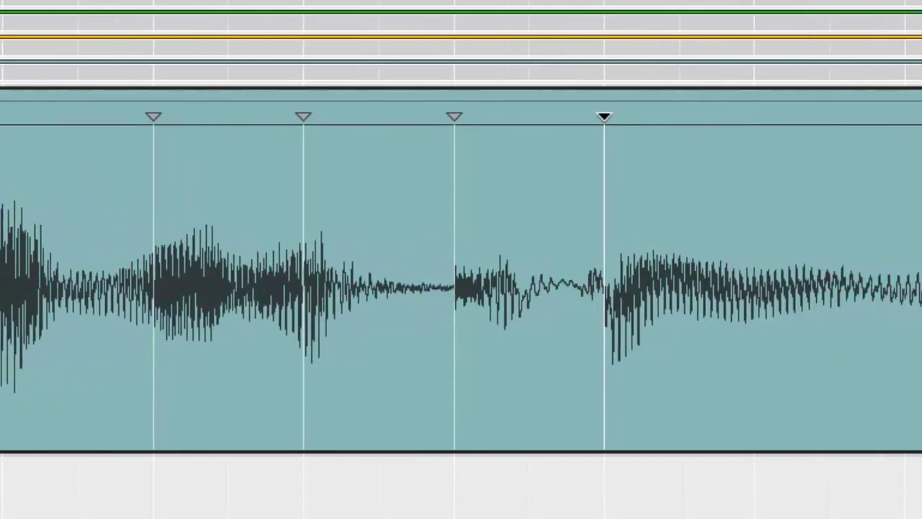
key("minus")
key("minus")
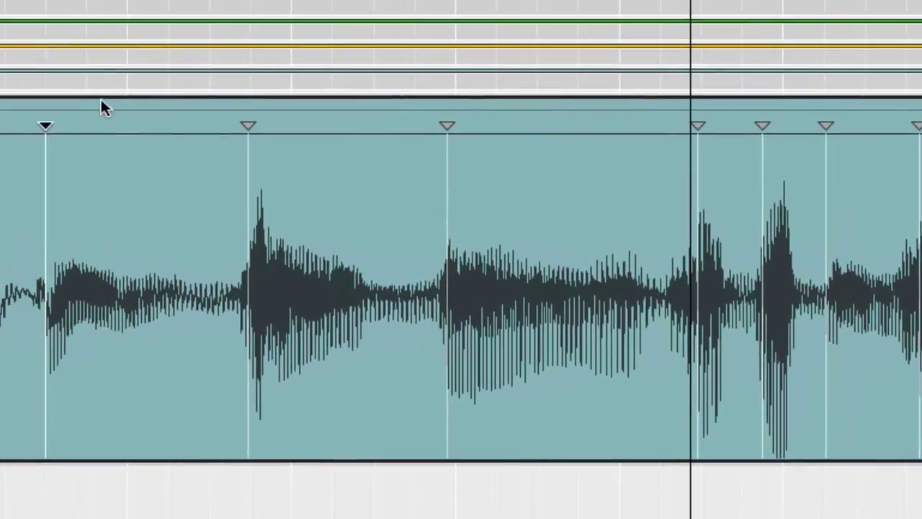
Step: Move the eighth slice marker to the 1/32 grid line after 11.3.2, the ninth to 11.4.1, and the tenth to 11.4.4
left_click_drag(247, 125, 250, 124)
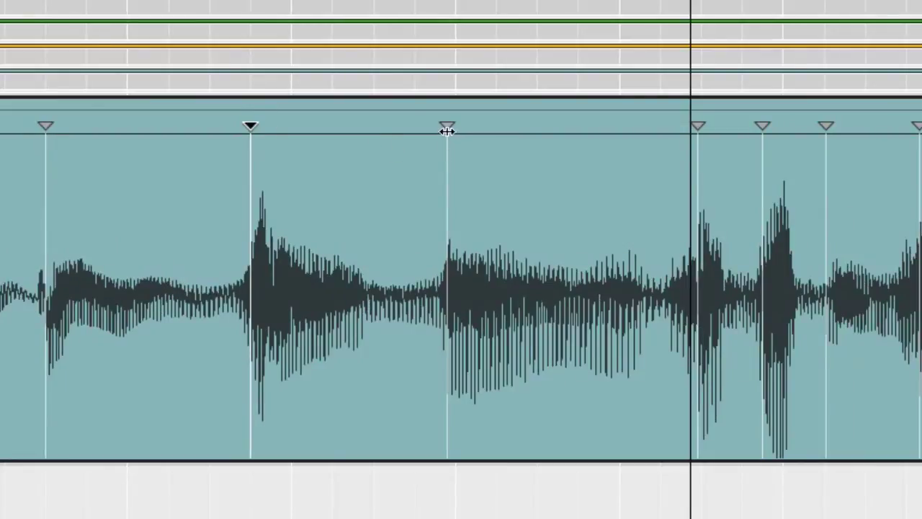
left_click_drag(448, 125, 456, 124)
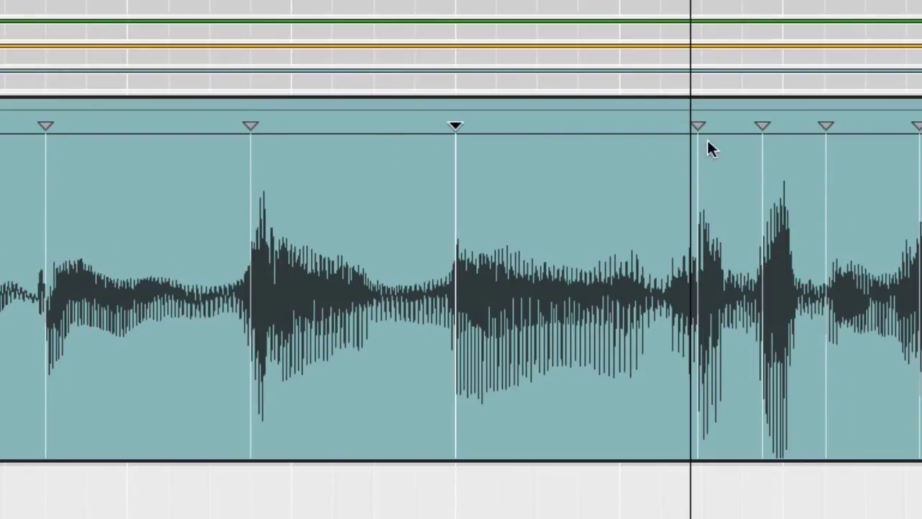
left_click_drag(698, 126, 705, 124)
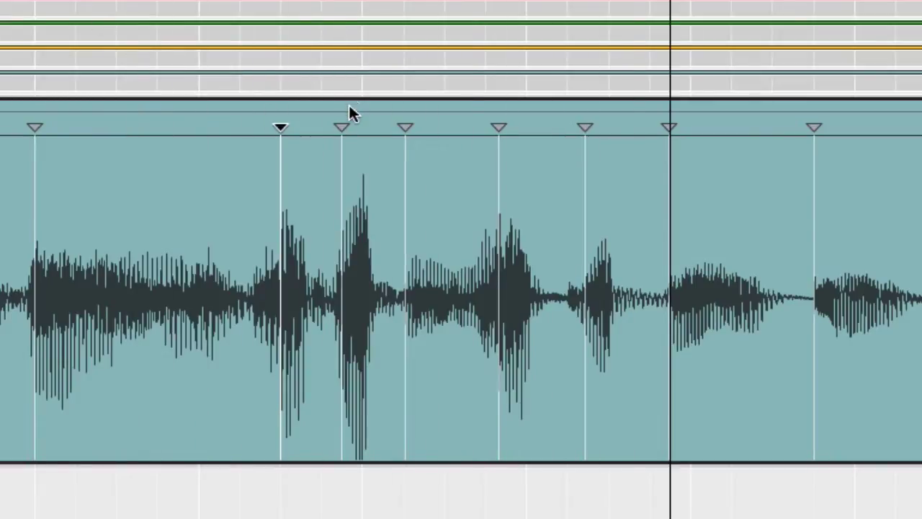
Step: Move the eleventh slice marker to 12.1.1 and the twelfth to the next 1/32 grid line after it
key("plus")
key("plus")
key("plus")
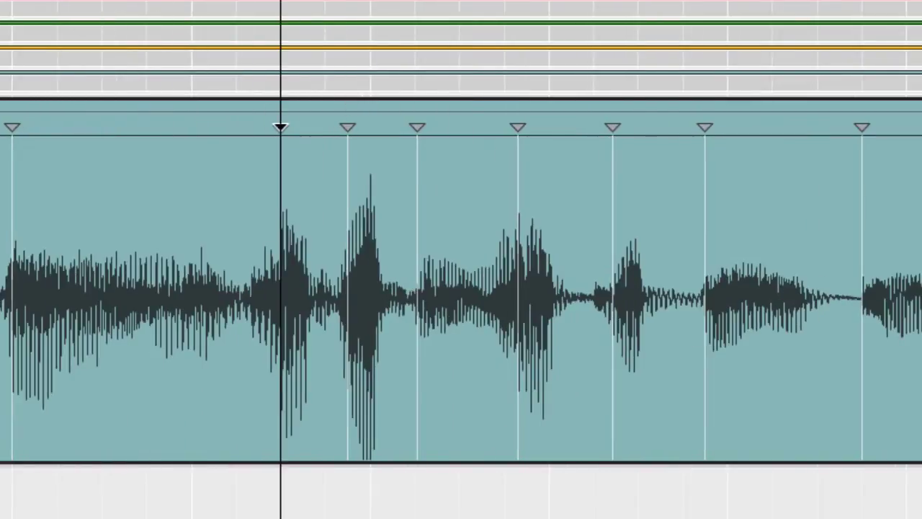
key("plus")
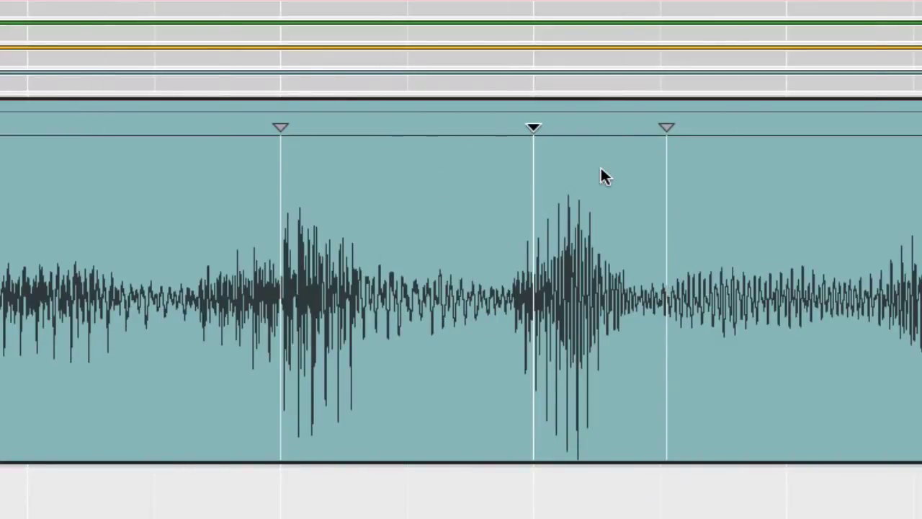
left_click(666, 126)
left_click_drag(666, 127, 660, 128)
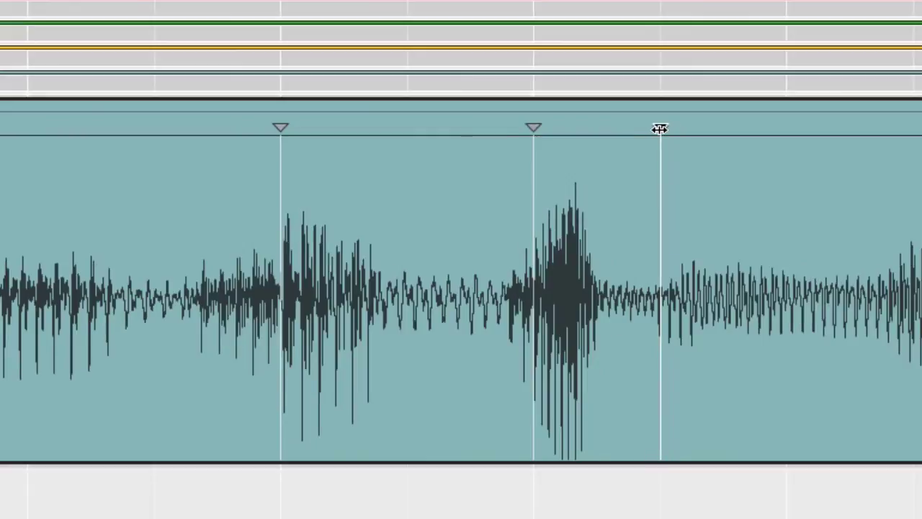
Step: Move the thirteenth and fourteenth slice markers earlier, to the 1/32 grid lines after 12.1.2 and 12.1.3, and audition the timing
scroll(350, 211, "down", 4)
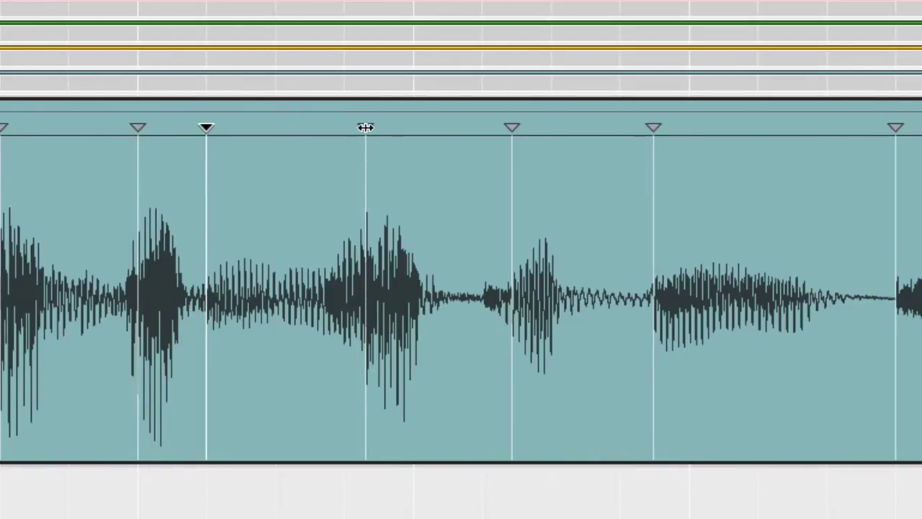
left_click_drag(365, 127, 343, 127)
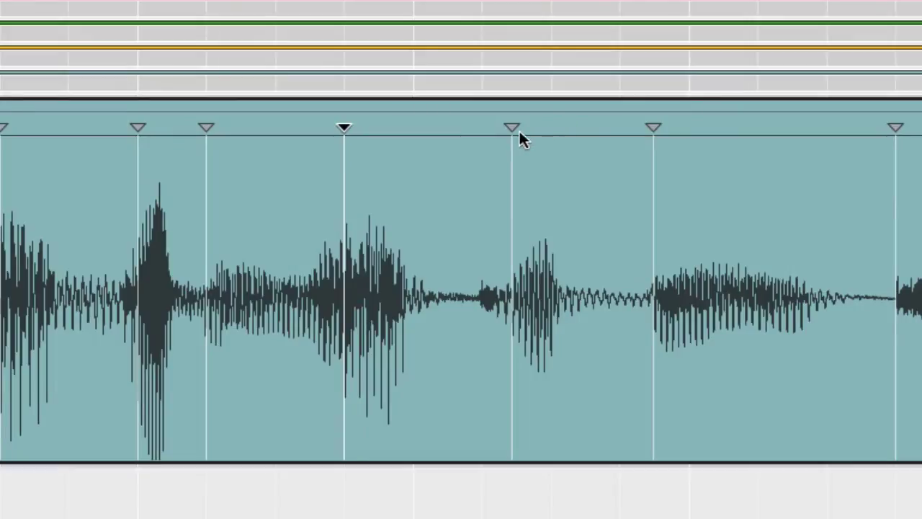
left_click_drag(511, 127, 481, 127)
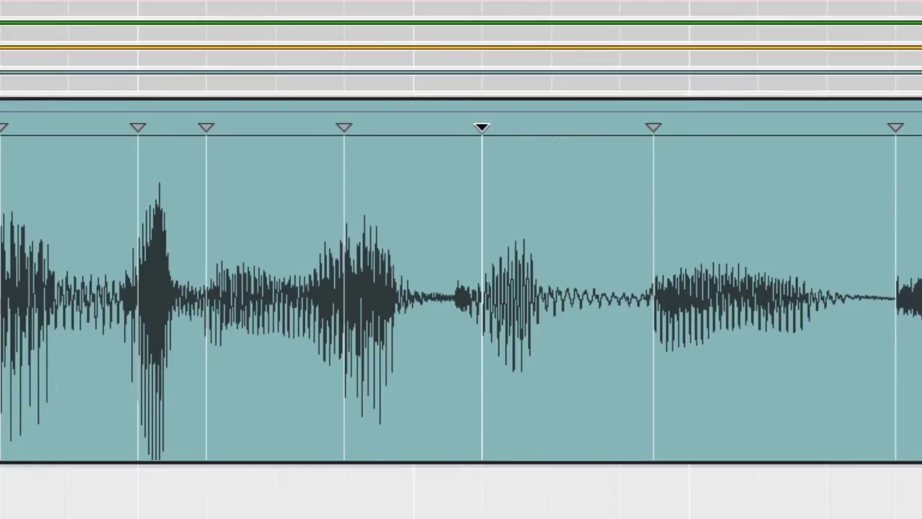
key("space")
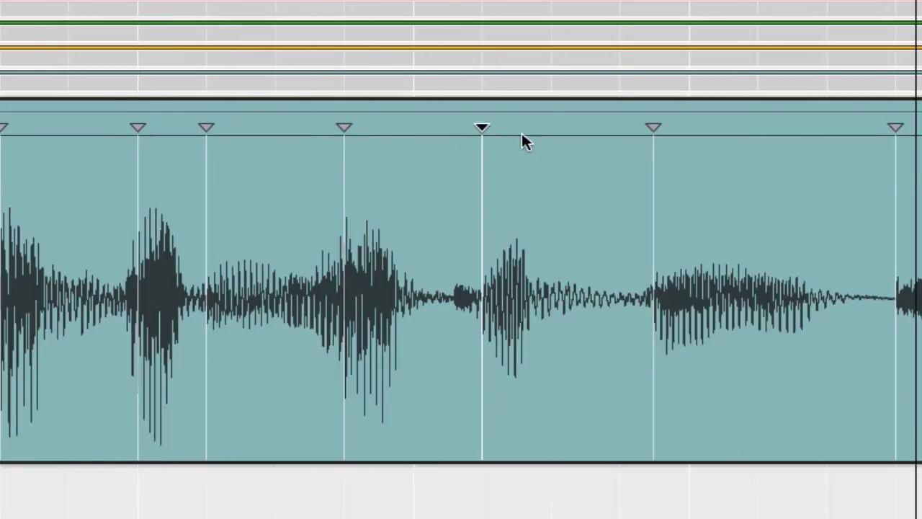
Step: Try the fourteenth and thirteenth slices one 1/32 grid line later, auditioning the timing, and undo these moves
left_click_drag(479, 128, 529, 125)
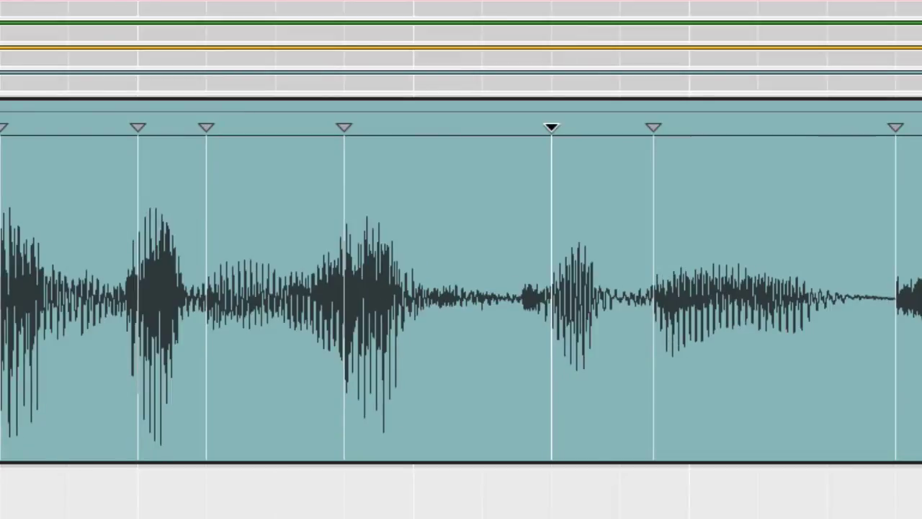
key("space")
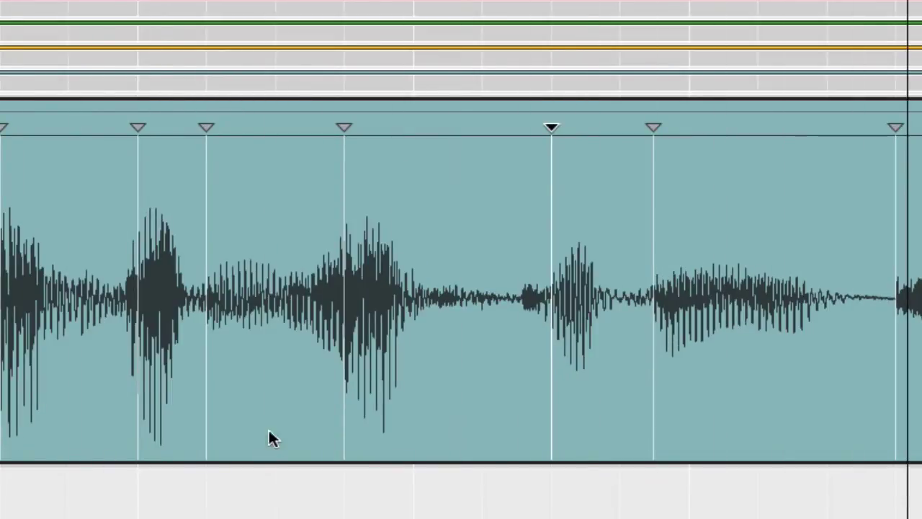
left_click_drag(344, 127, 413, 129)
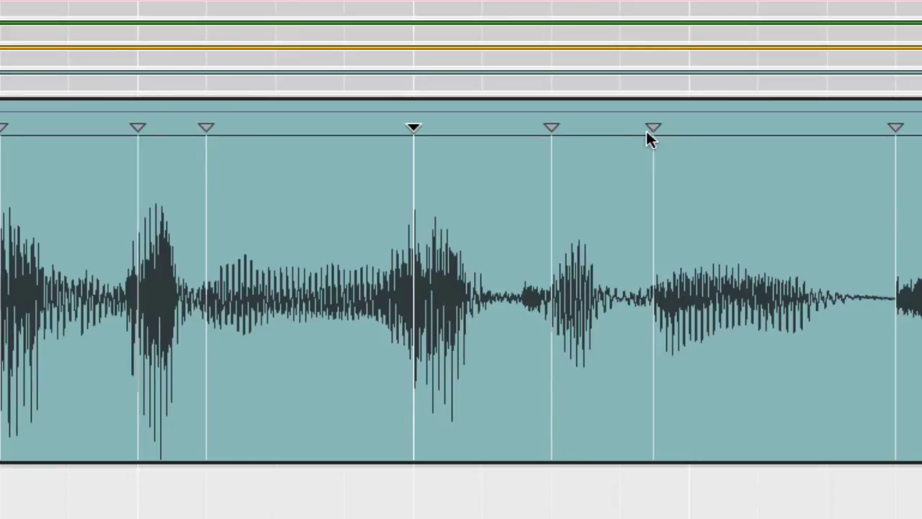
key("ctrl+z")
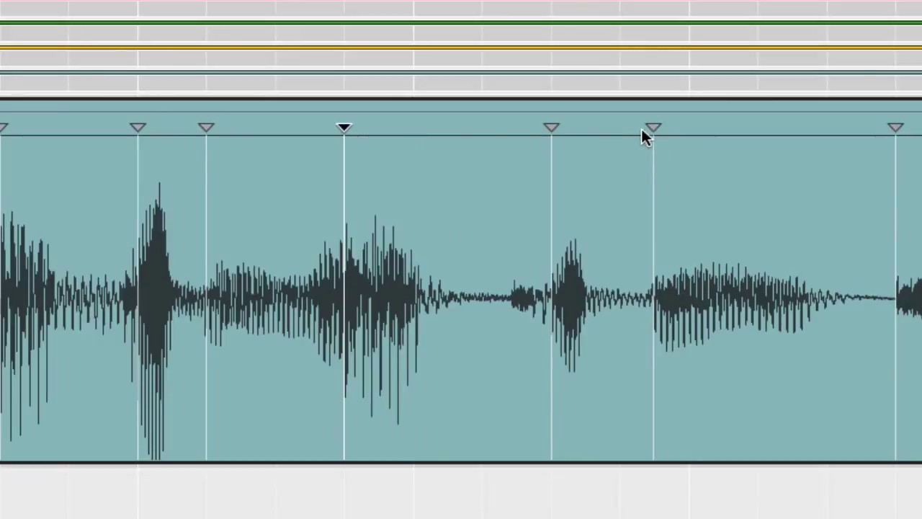
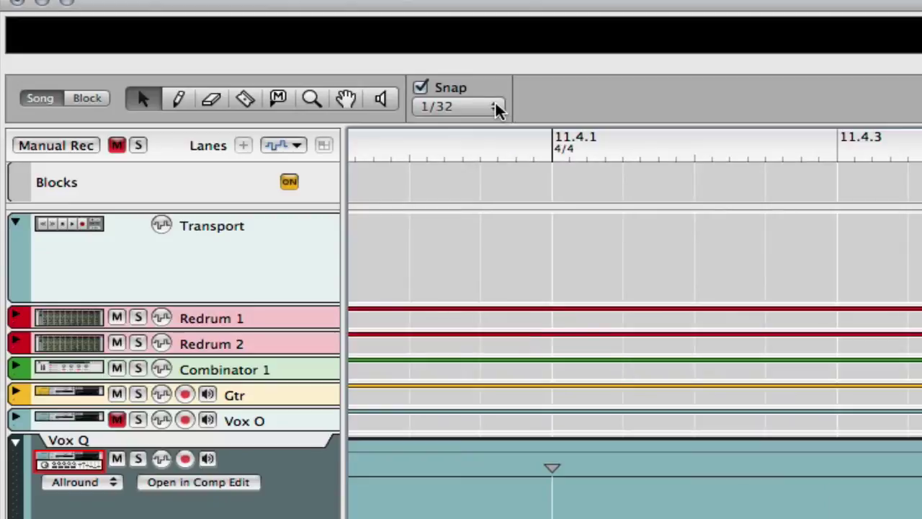
Step: Set snap to 1/64, move the fourteenth slice one grid line later, and try the thirteenth one line earlier and one line later
left_click(494, 107)
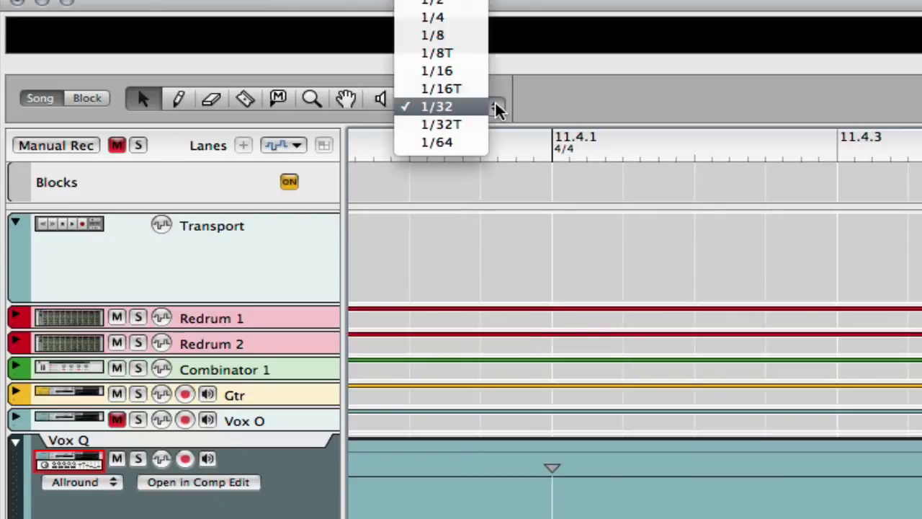
left_click(468, 144)
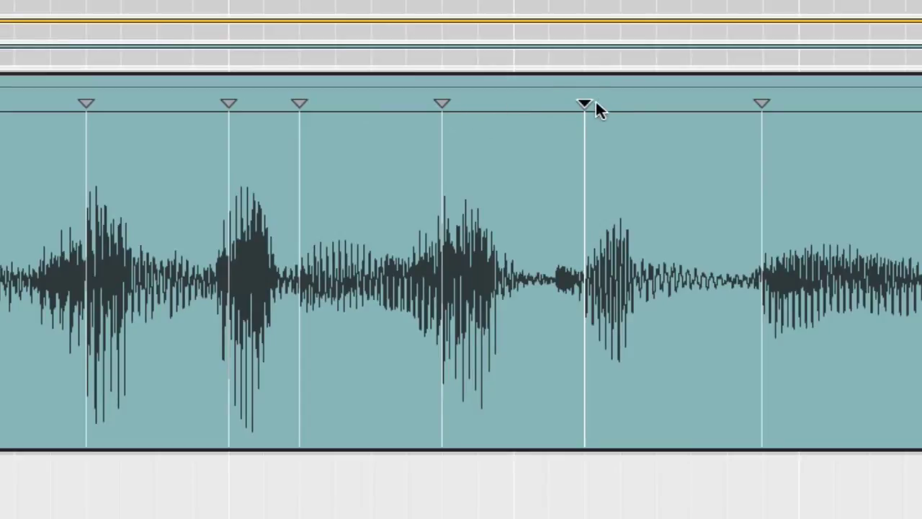
left_click_drag(586, 103, 620, 104)
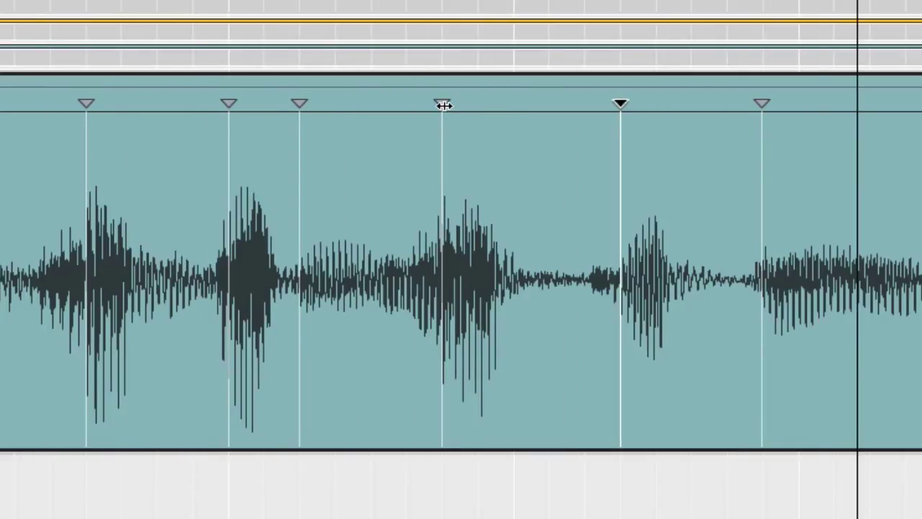
left_click_drag(443, 104, 407, 105)
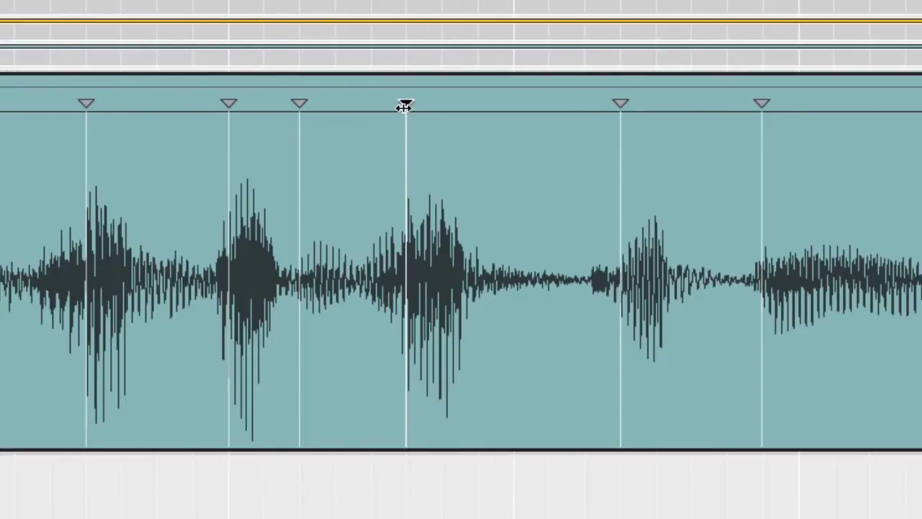
left_click_drag(406, 105, 475, 105)
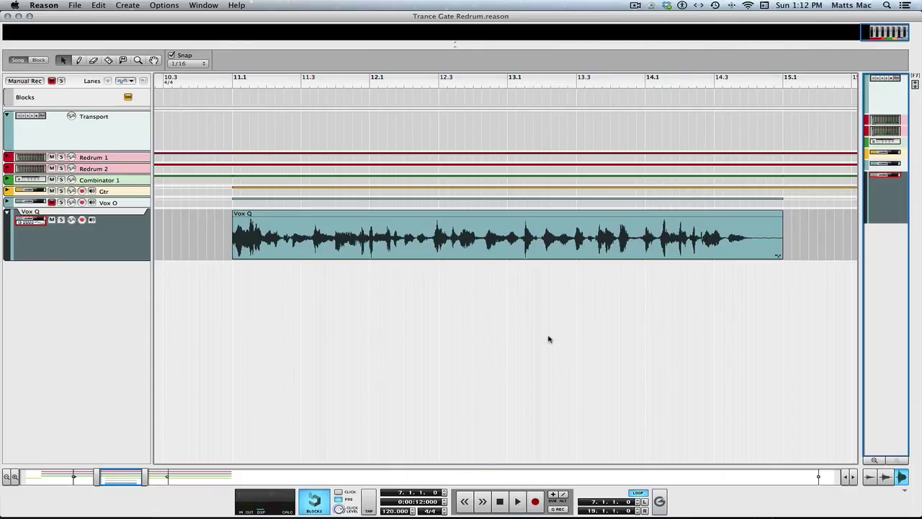
Step: Play the finished Vox Q clip, the original Vox O clip, and Vox Q again to compare their timing
key("space")
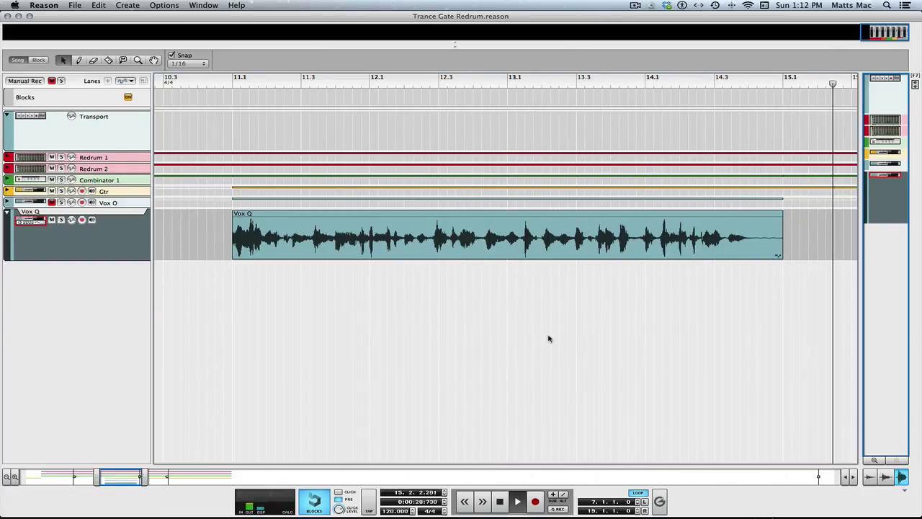
key("space")
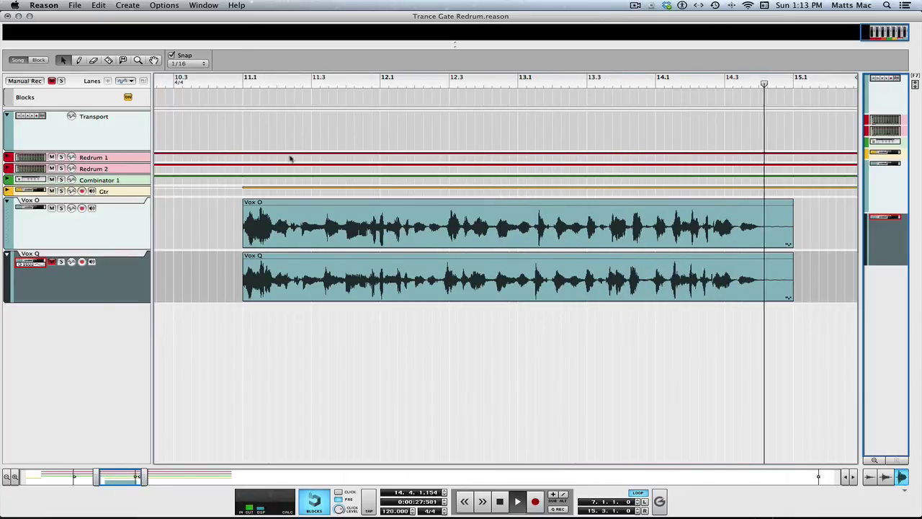
key("space")
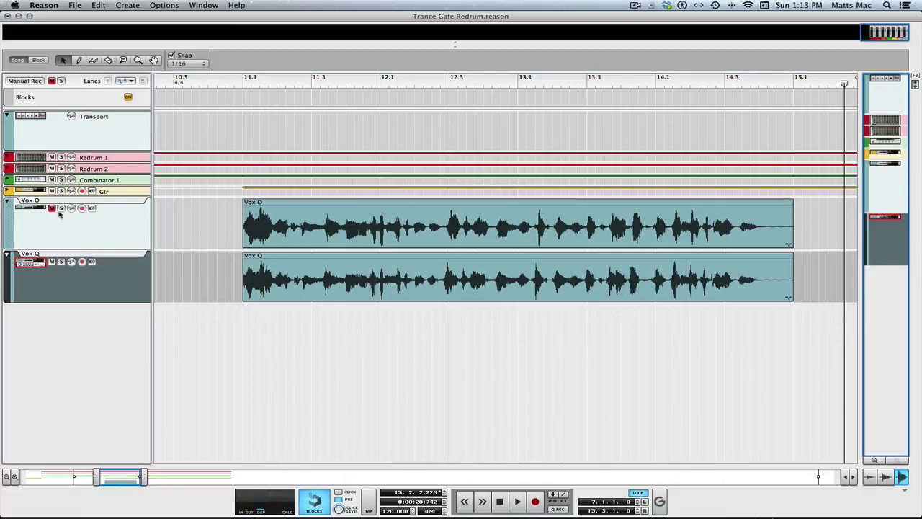
key("space")
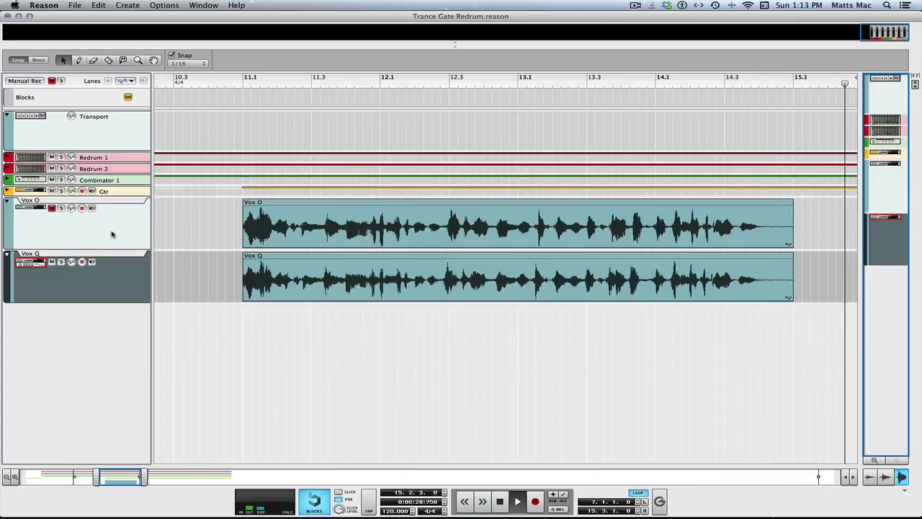
key("space")
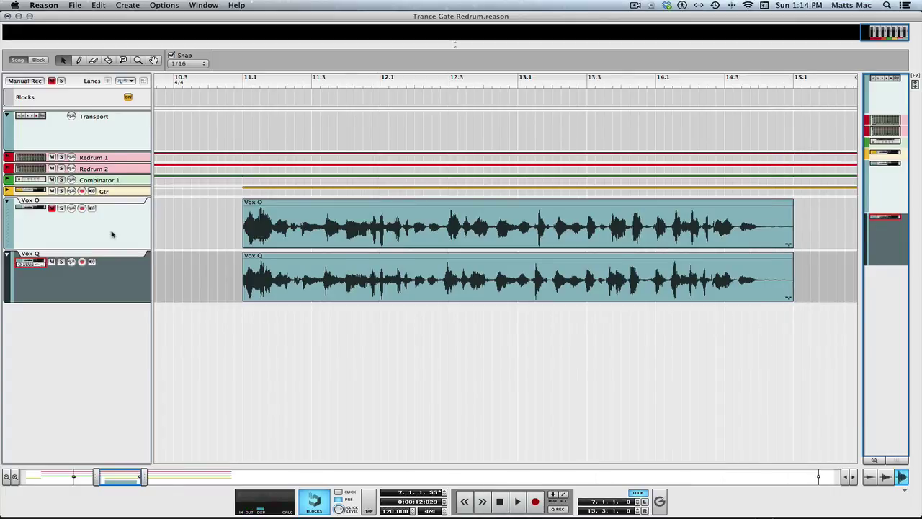